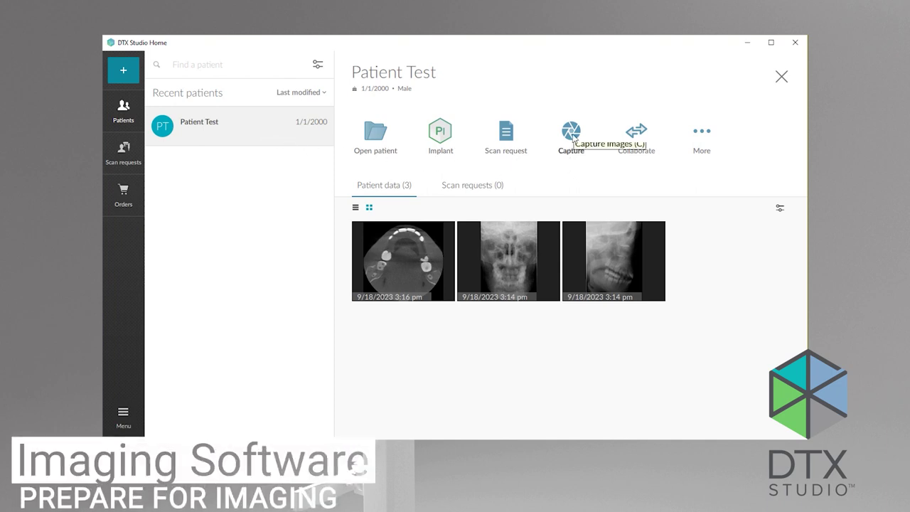
# Step: Start an image capture for the test patient using the OP 3D LX device
pyautogui.click(572, 132)
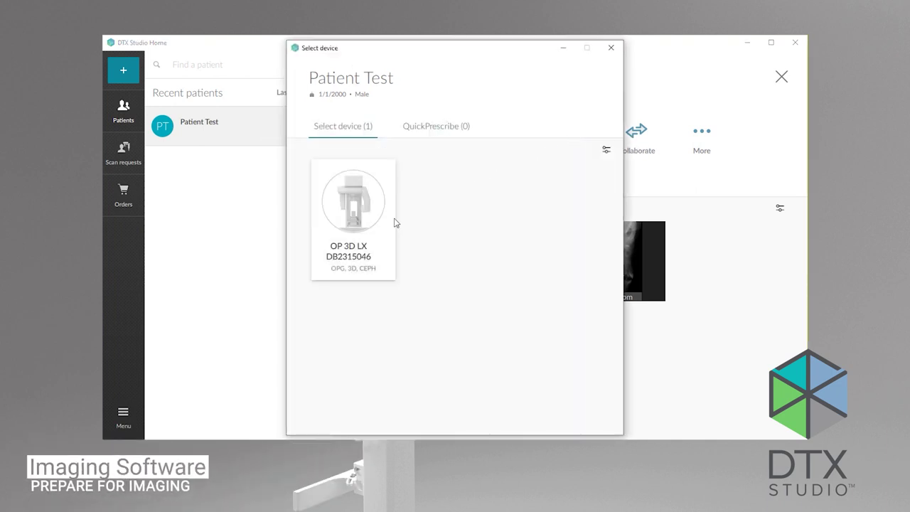
pyautogui.click(357, 236)
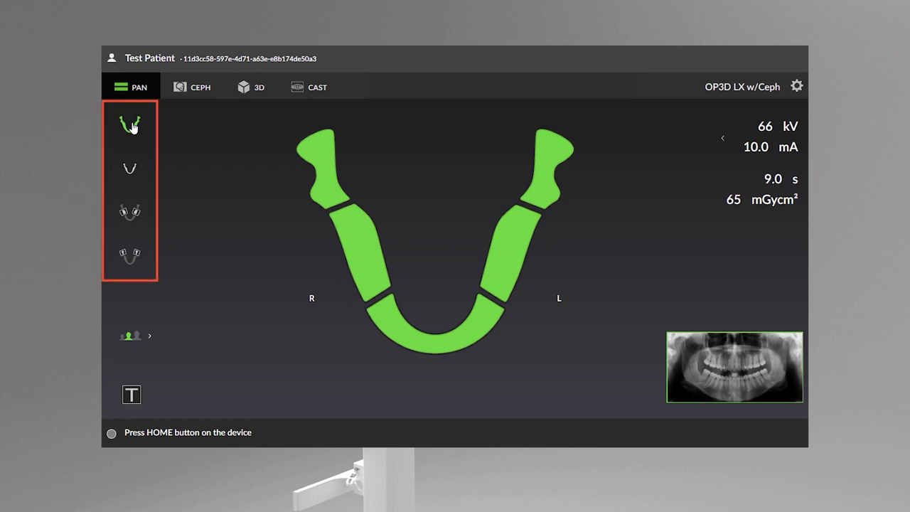
# Step: Try the pediatric, bitewing and TMJ panoramic programs, and return to the standard panoramic program
pyautogui.click(129, 169)
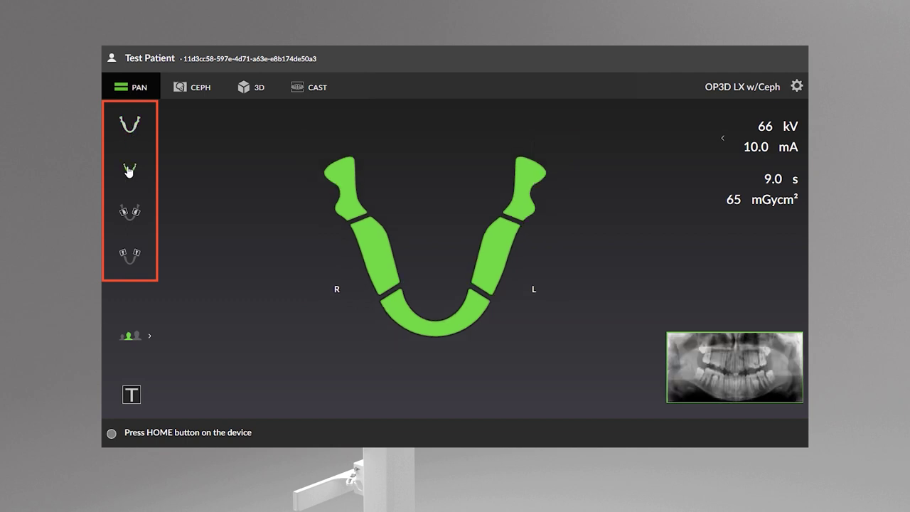
pyautogui.click(130, 213)
pyautogui.click(129, 257)
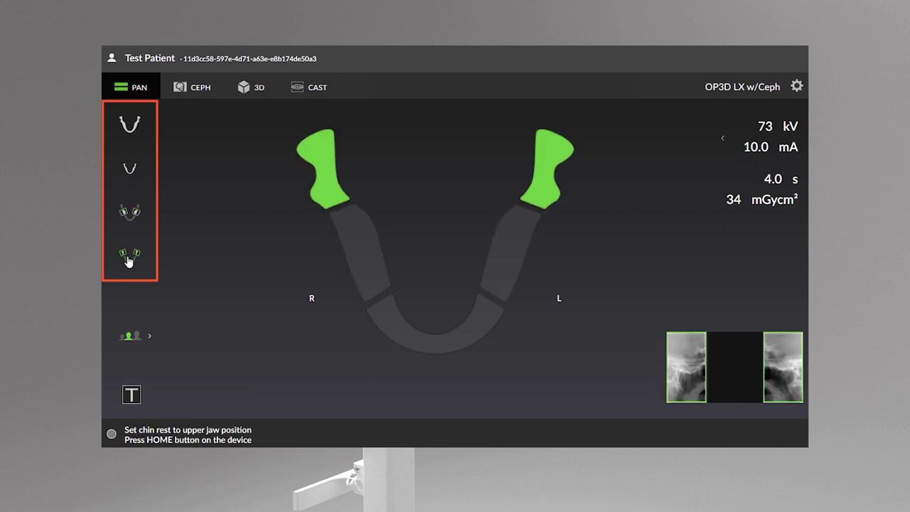
pyautogui.click(130, 125)
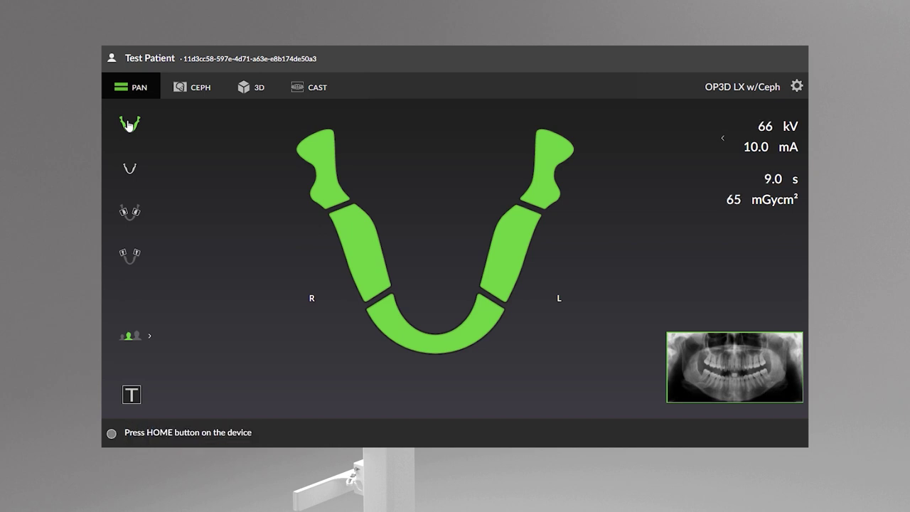
pyautogui.click(129, 173)
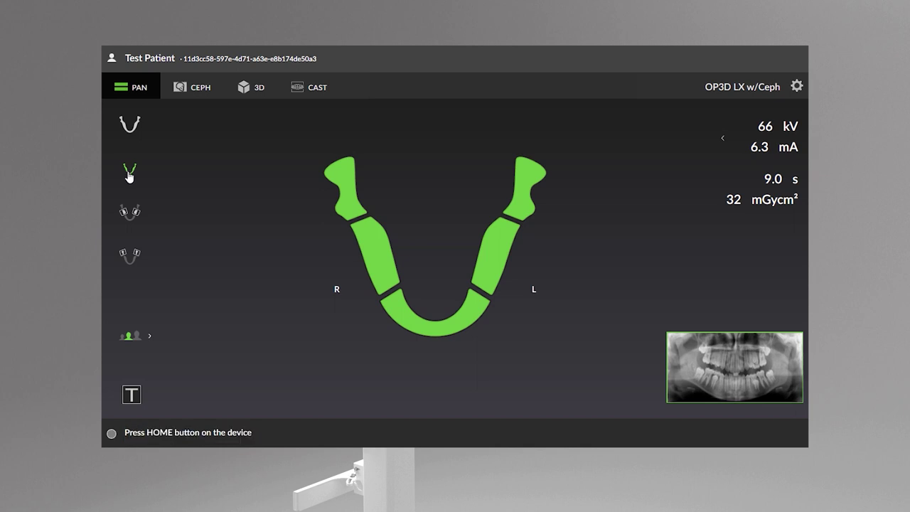
pyautogui.click(133, 215)
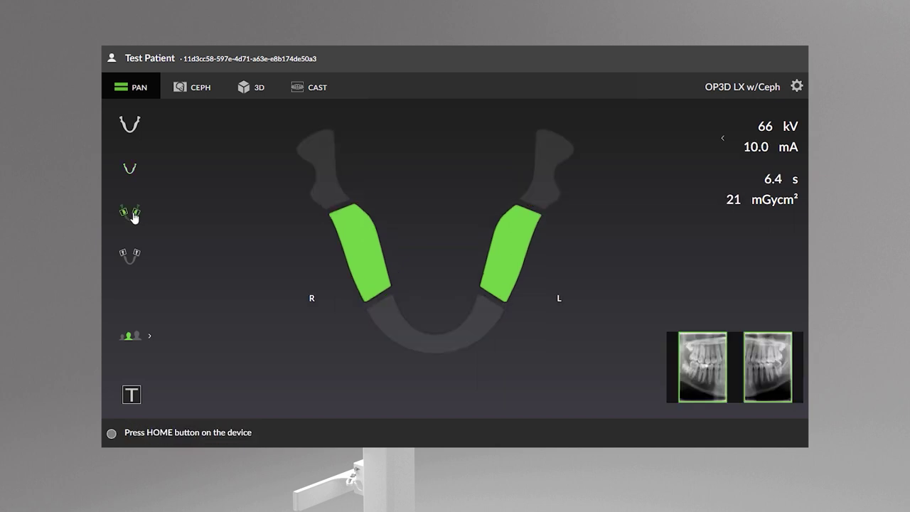
pyautogui.click(130, 257)
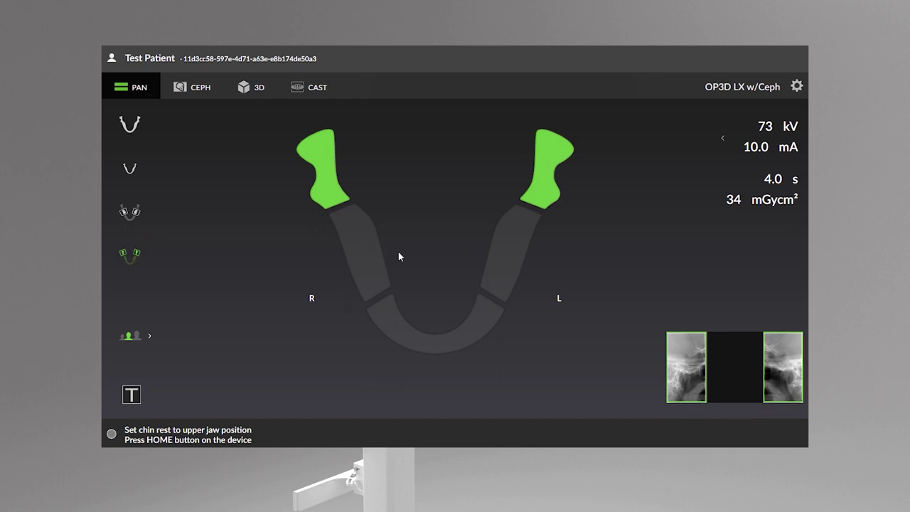
pyautogui.click(130, 128)
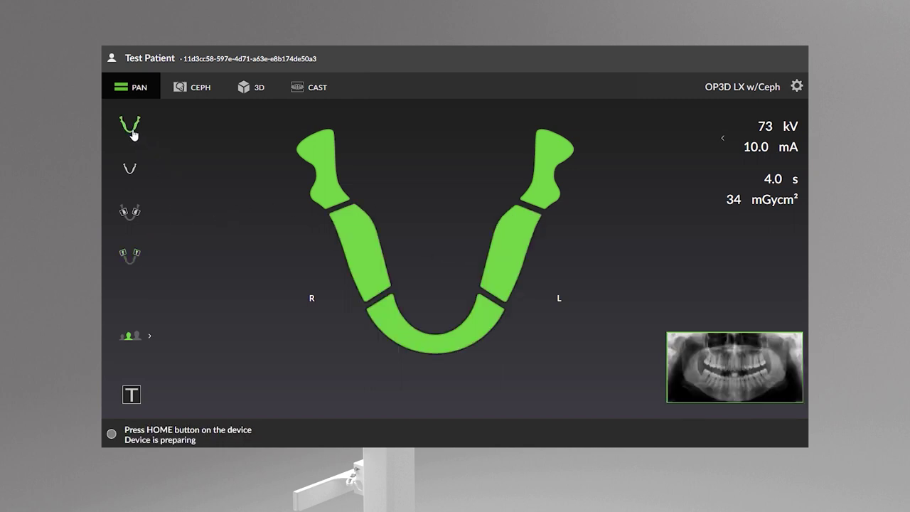
# Step: Exclude both TMJ segments from the panoramic exposure area, and include them again
pyautogui.click(335, 187)
pyautogui.click(549, 197)
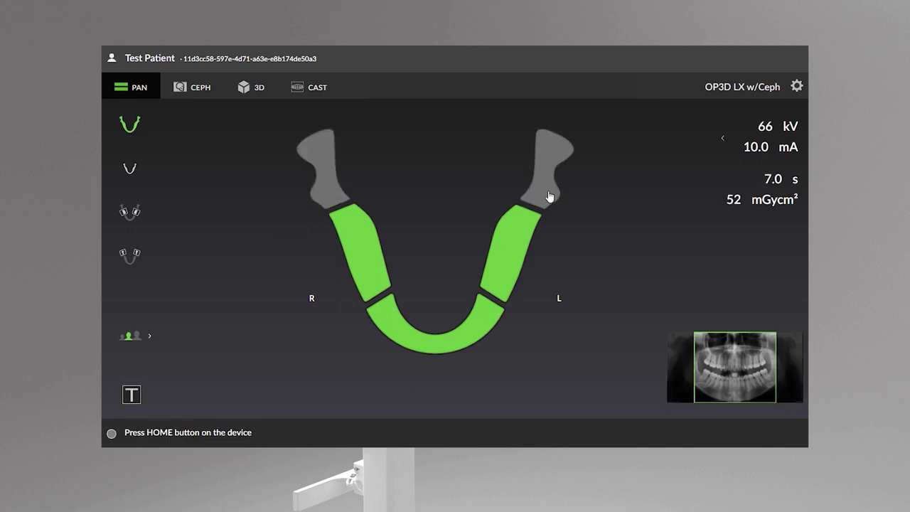
pyautogui.click(549, 197)
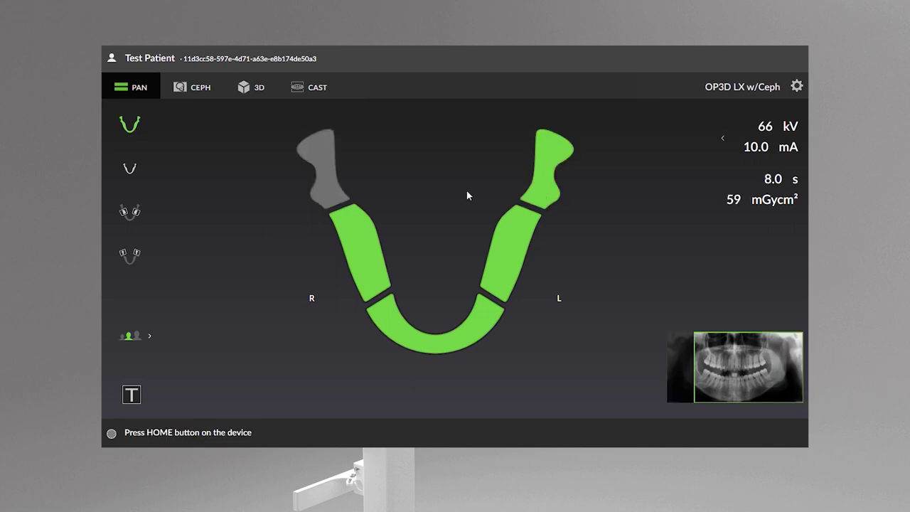
pyautogui.click(319, 196)
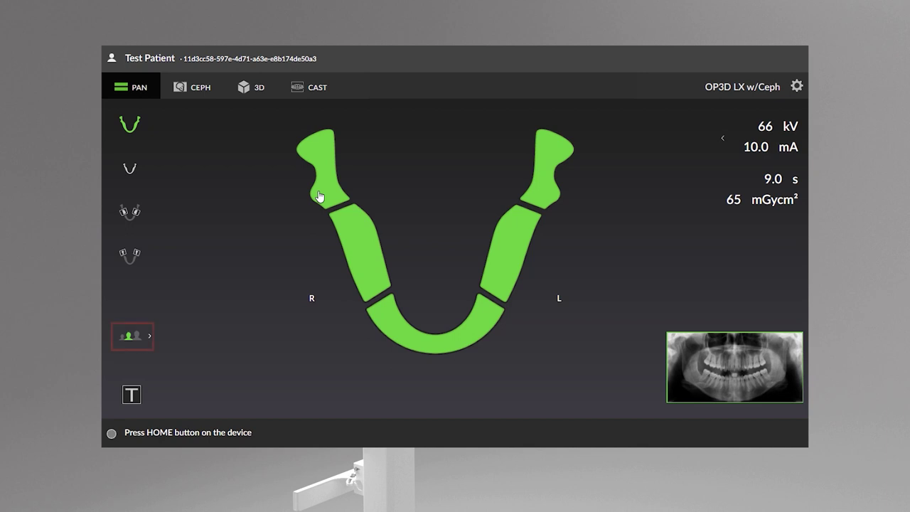
# Step: Try the small and medium patient sizes for the panoramic exposure, and select the large size
pyautogui.click(136, 340)
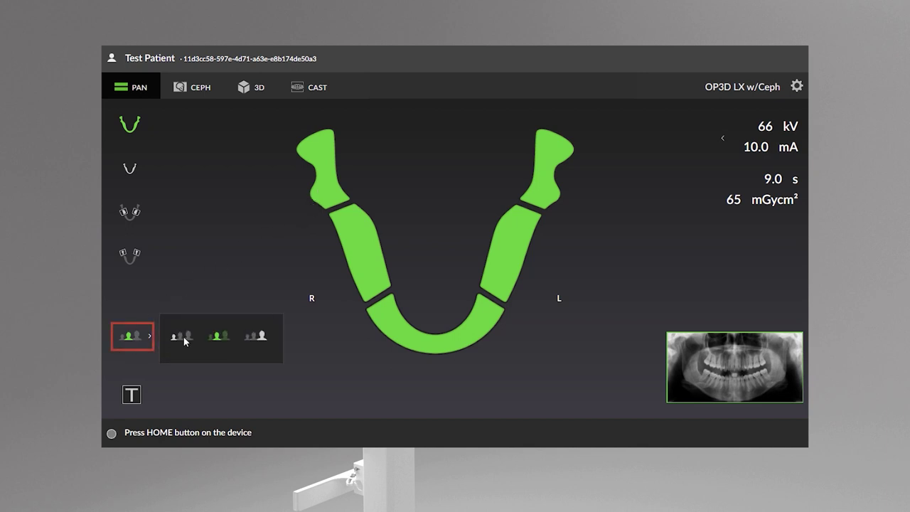
pyautogui.click(181, 338)
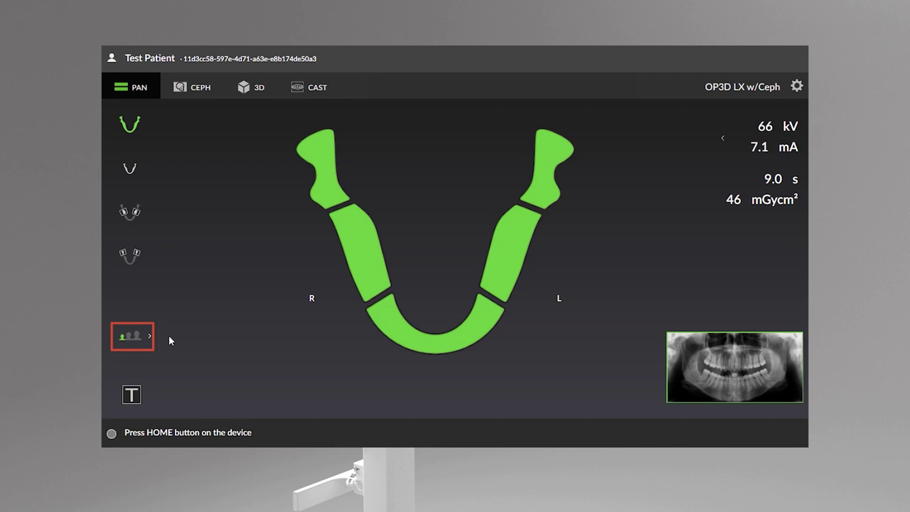
pyautogui.click(137, 339)
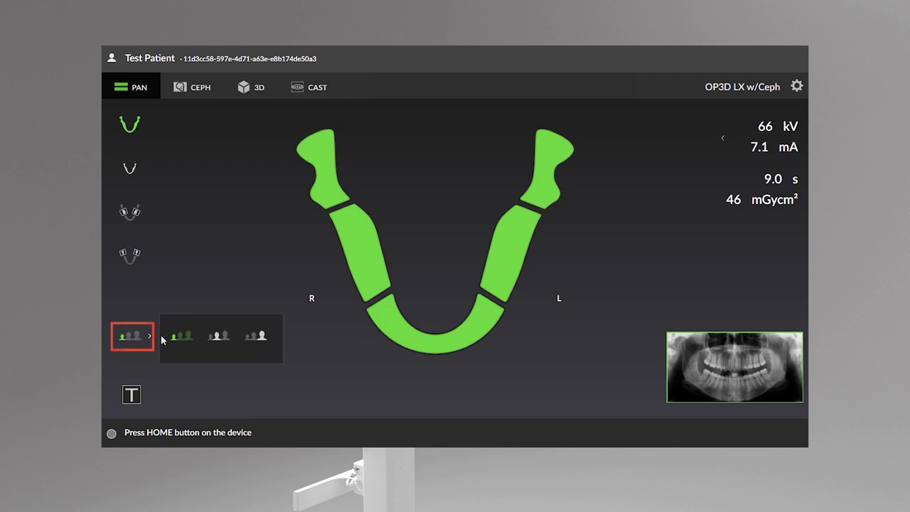
pyautogui.click(213, 339)
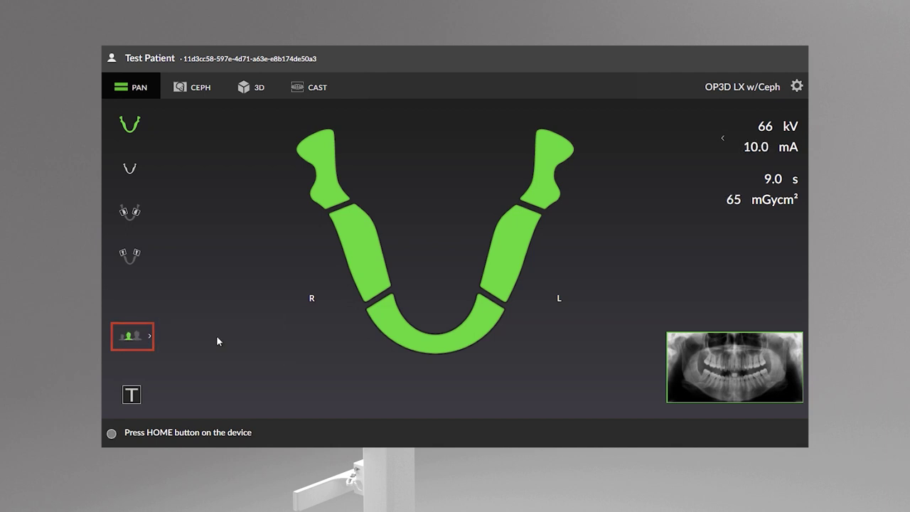
pyautogui.click(133, 339)
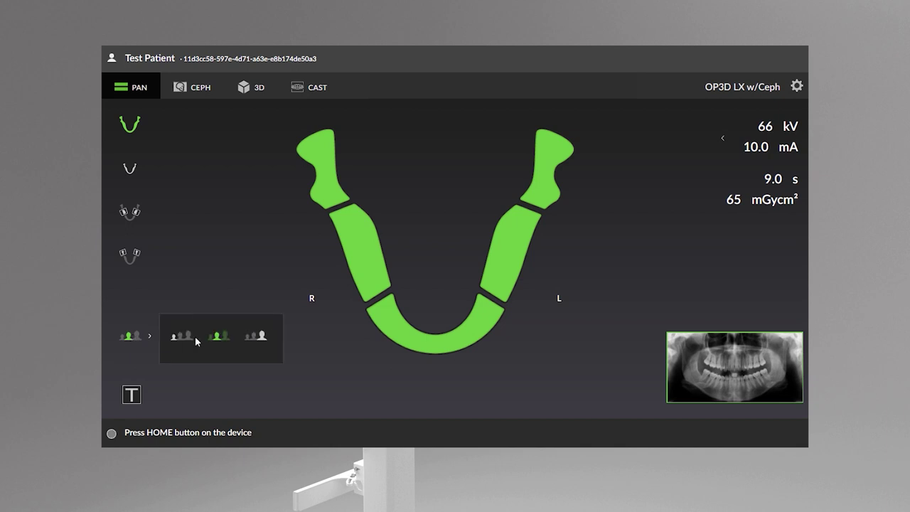
pyautogui.click(253, 335)
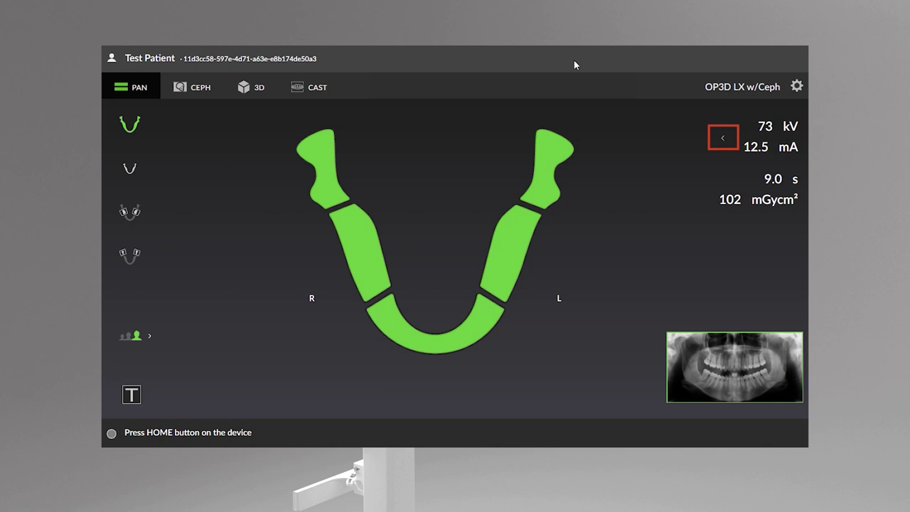
# Step: Try manual exposure values of 70 kV and 12.5 mA, and return to the medium patient size preset
pyautogui.click(721, 138)
pyautogui.click(701, 140)
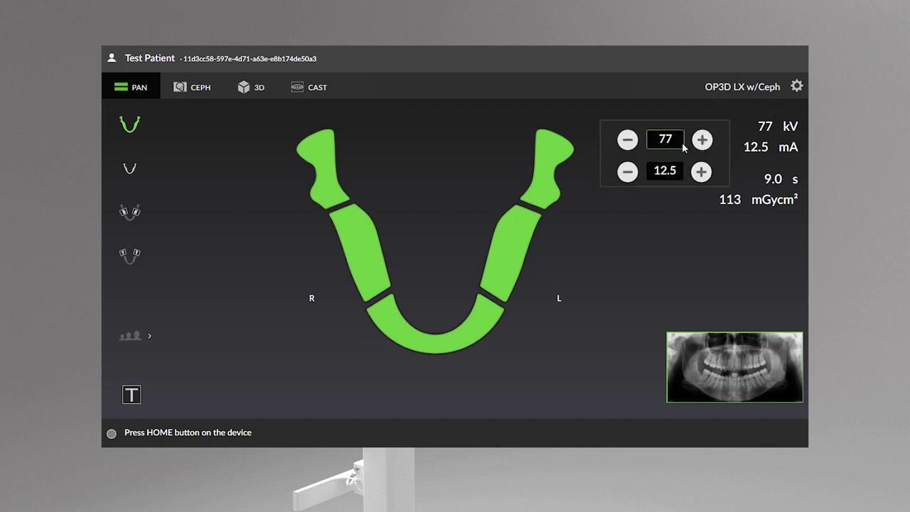
pyautogui.click(627, 139)
pyautogui.click(627, 140)
pyautogui.click(701, 172)
pyautogui.click(626, 171)
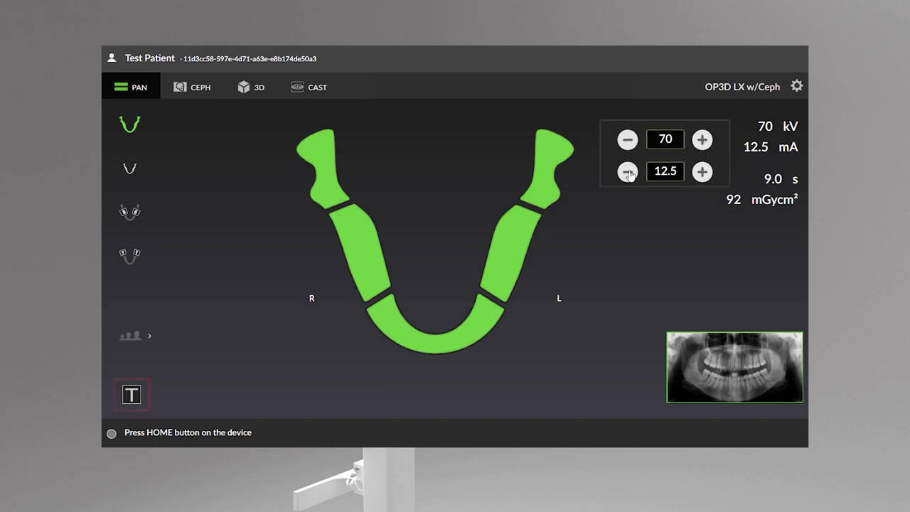
pyautogui.click(130, 336)
pyautogui.click(216, 335)
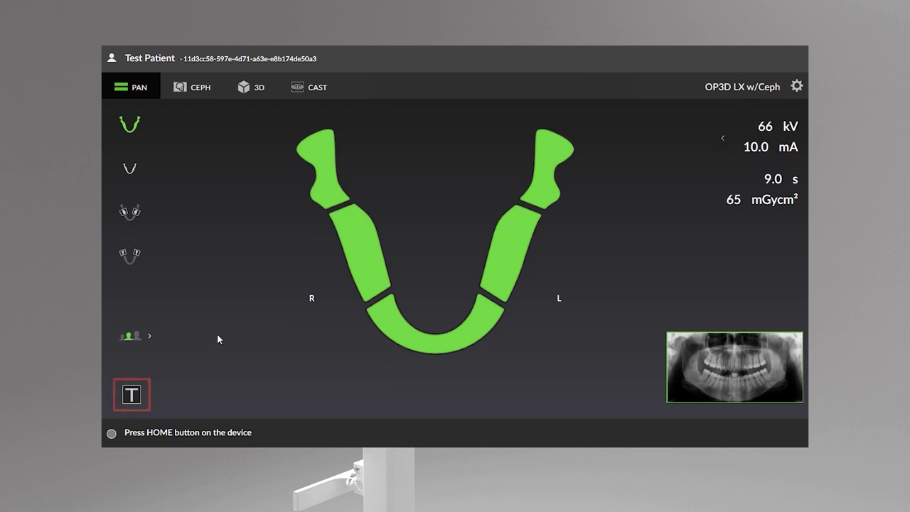
# Step: Turn on the radiation-free test mode and turn it off again
pyautogui.click(133, 400)
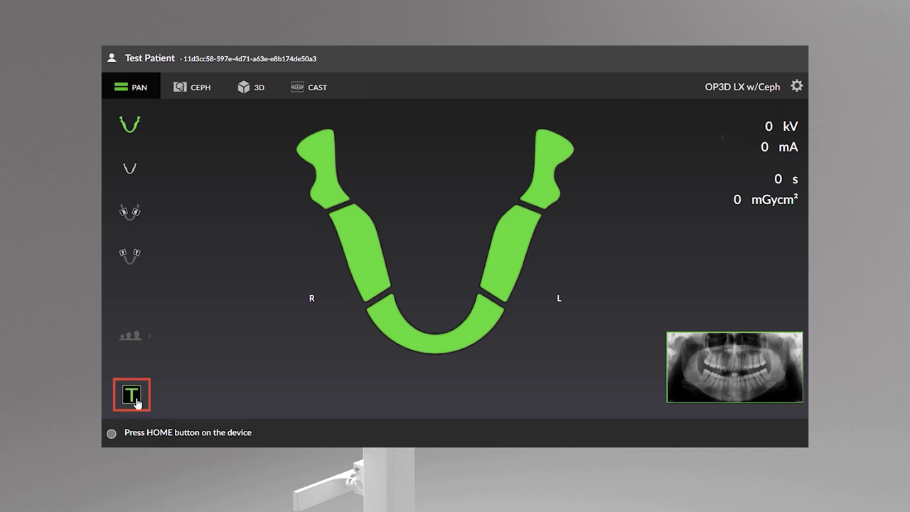
pyautogui.click(134, 399)
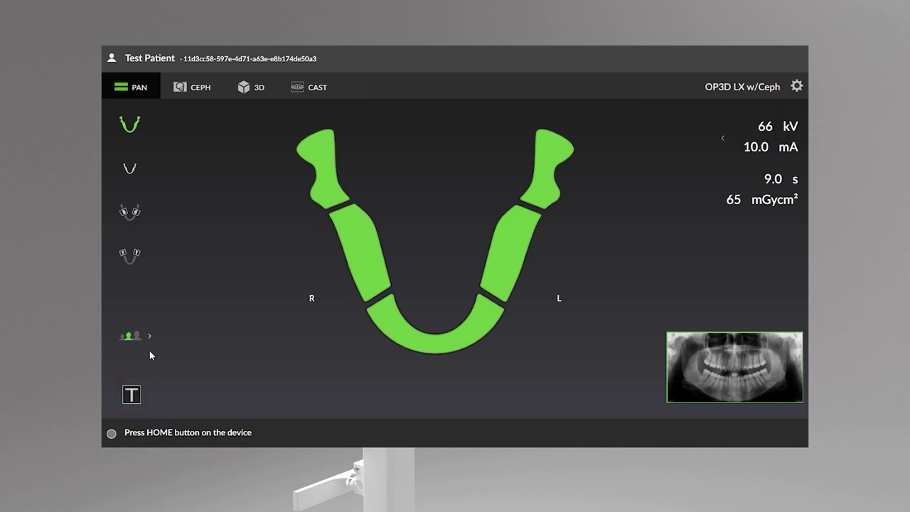